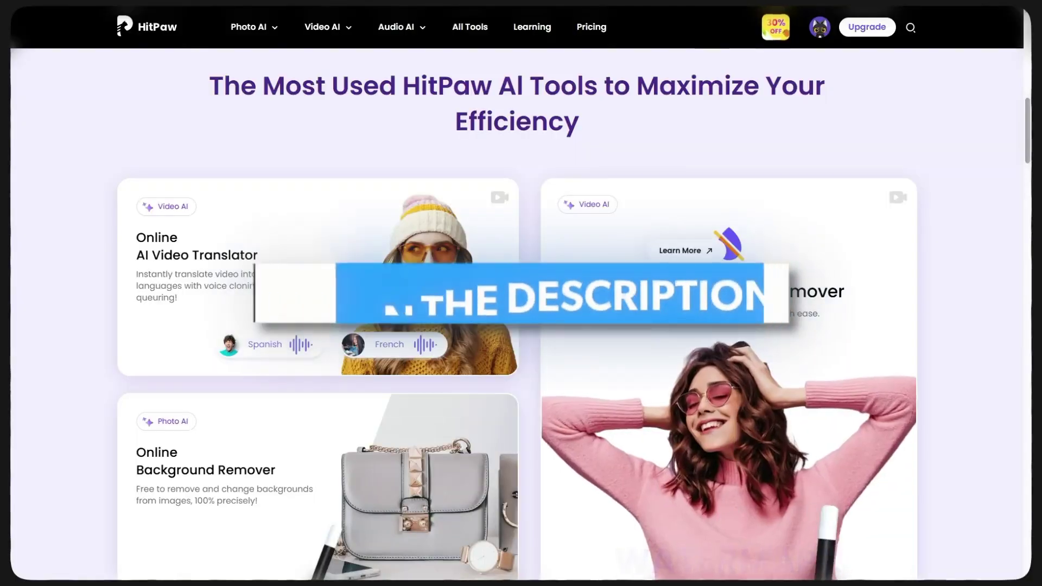
Step: Browse the All Tools catalog's Online Video AI and Audio AI sections and pick AI Audio Enhancer
left_click(472, 29)
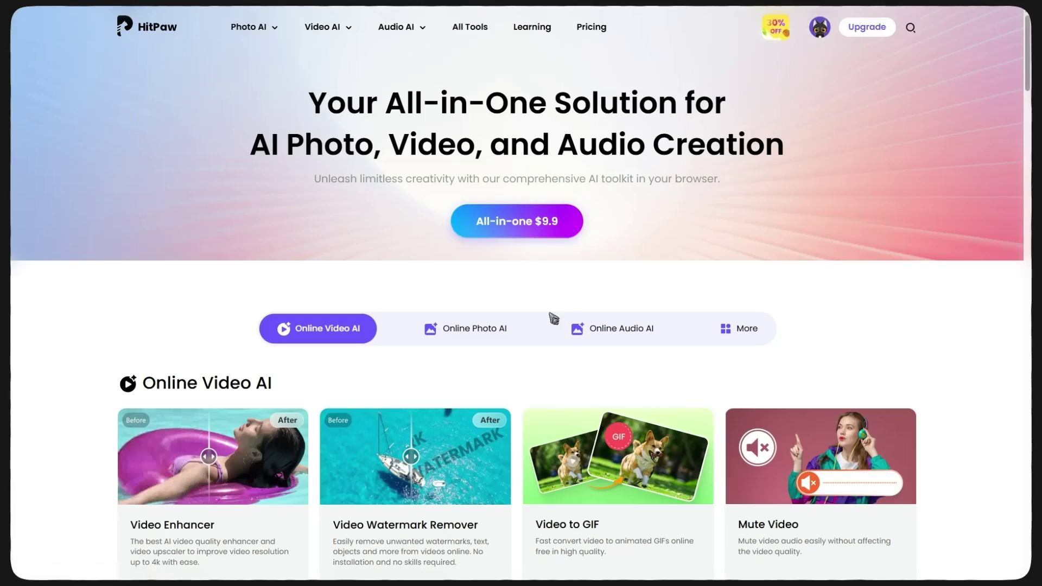
scroll(527, 143, "down", 3)
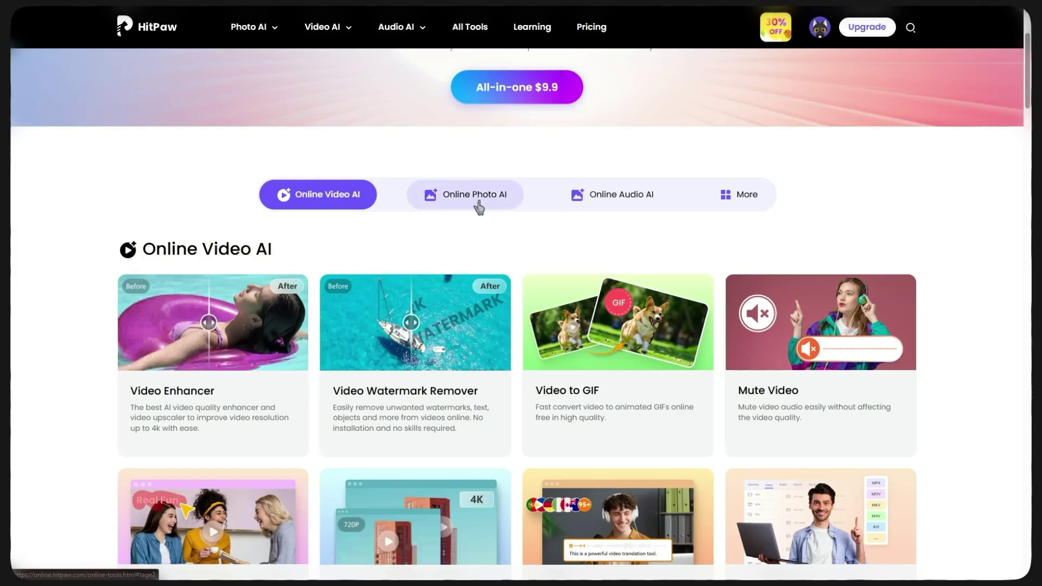
scroll(627, 203, "down", 2)
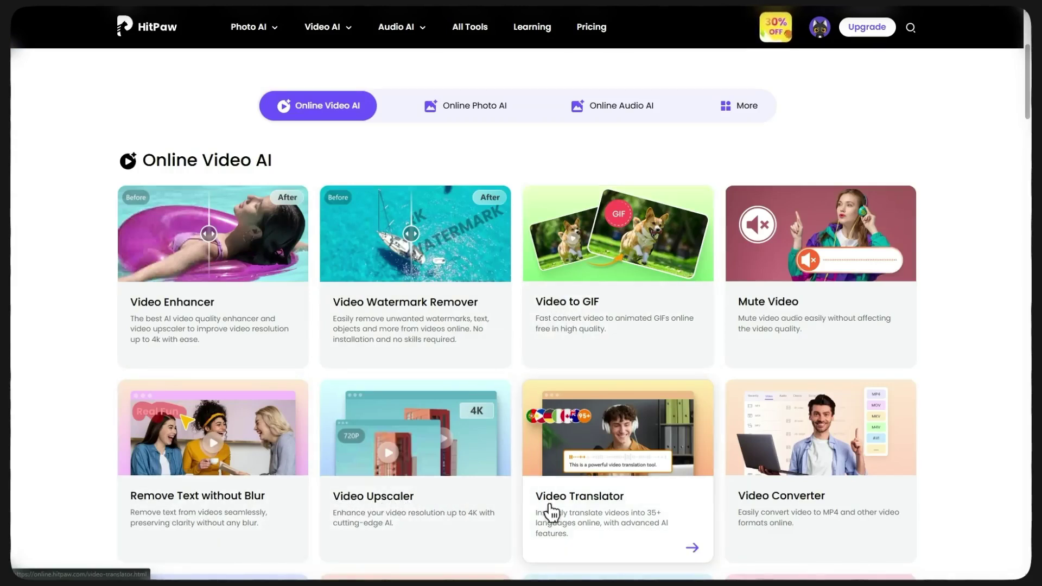
scroll(693, 514, "down", 15)
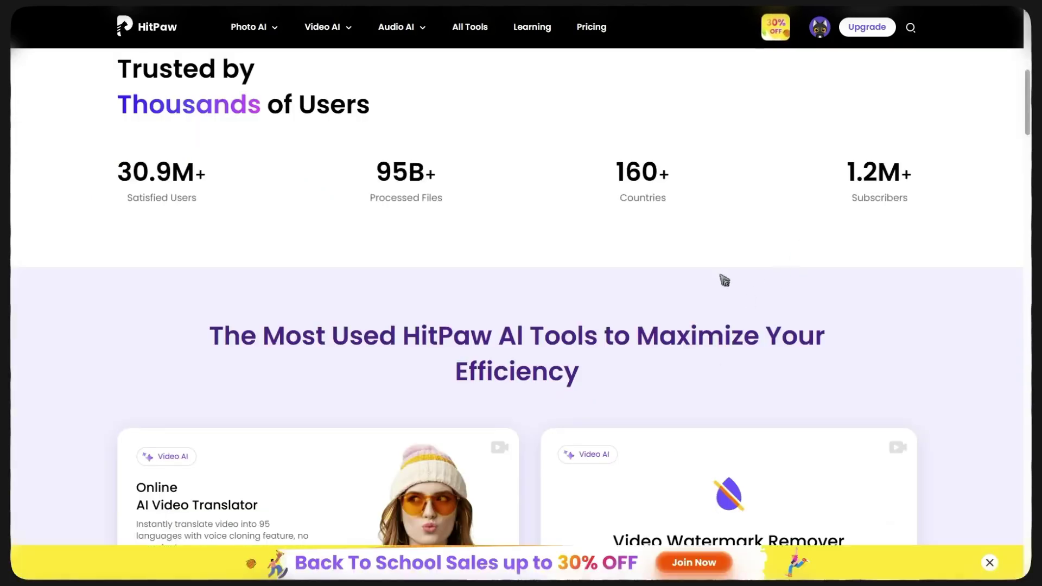
mouse_move(395, 28)
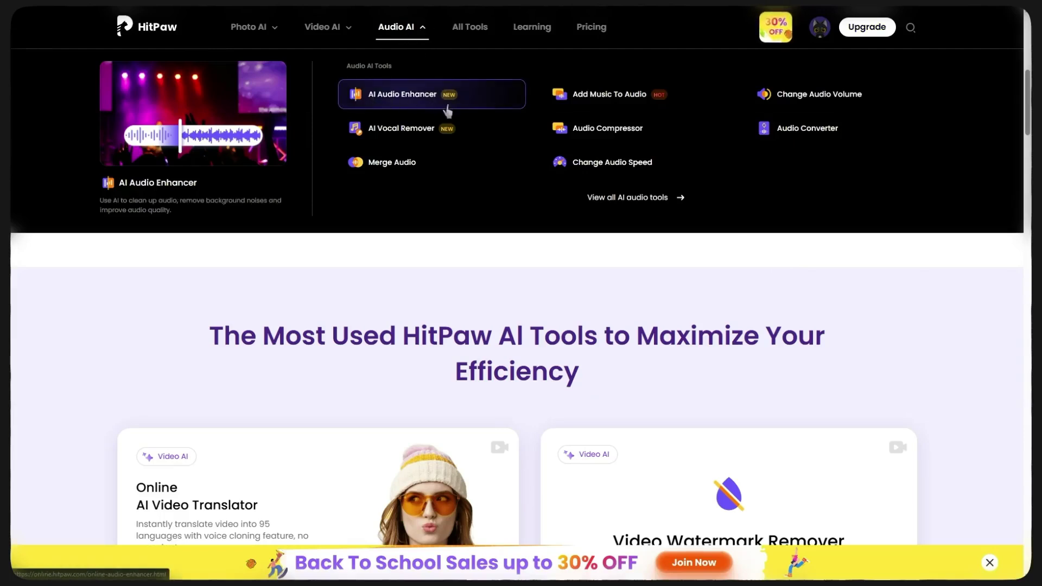
left_click(410, 104)
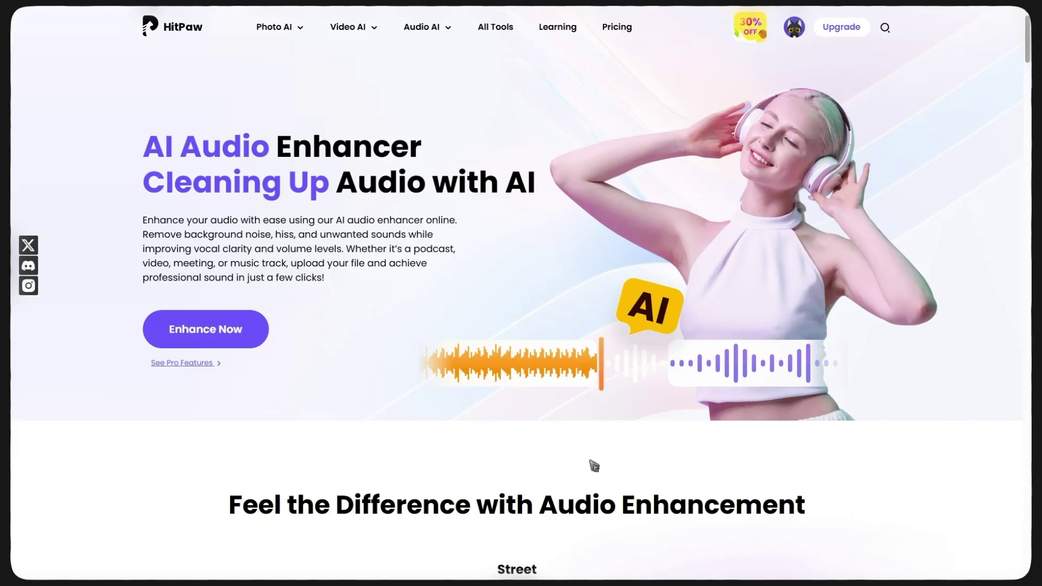
Step: Upload an MP3 to the AI Audio Enhancer and compare its Original and Enhanced previews
left_click(220, 341)
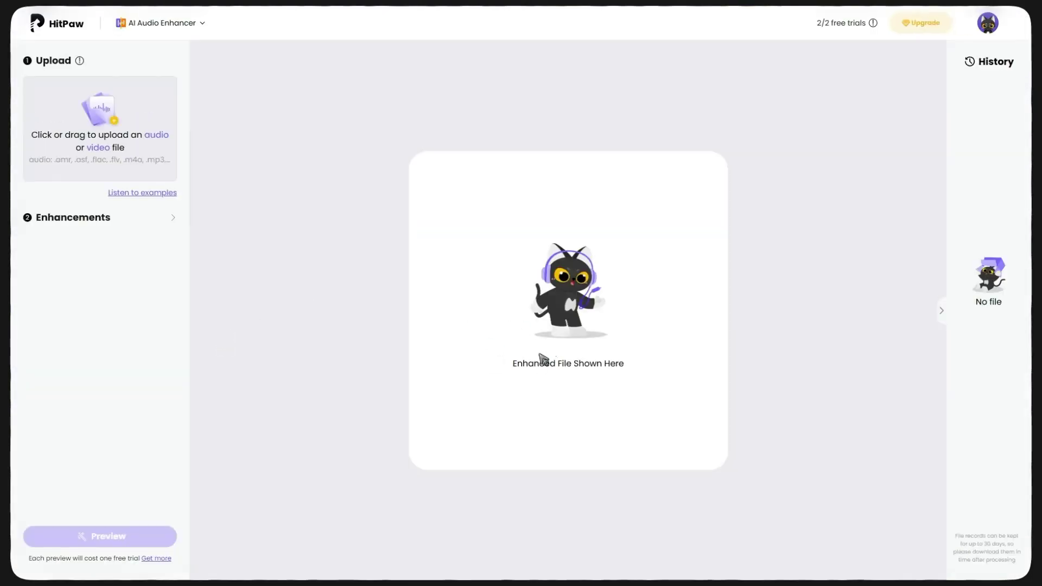
left_click(125, 147)
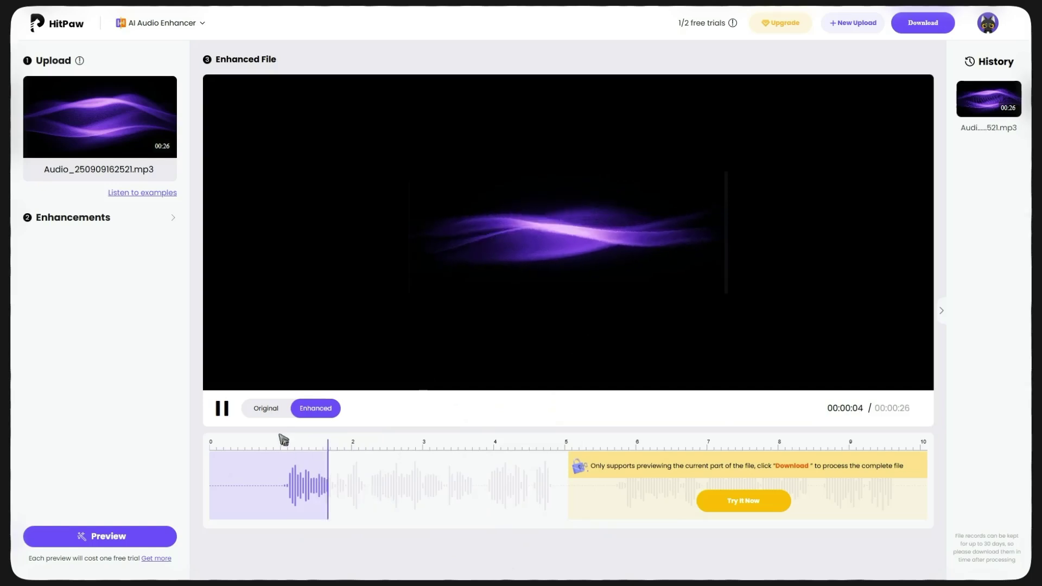
left_click(267, 410)
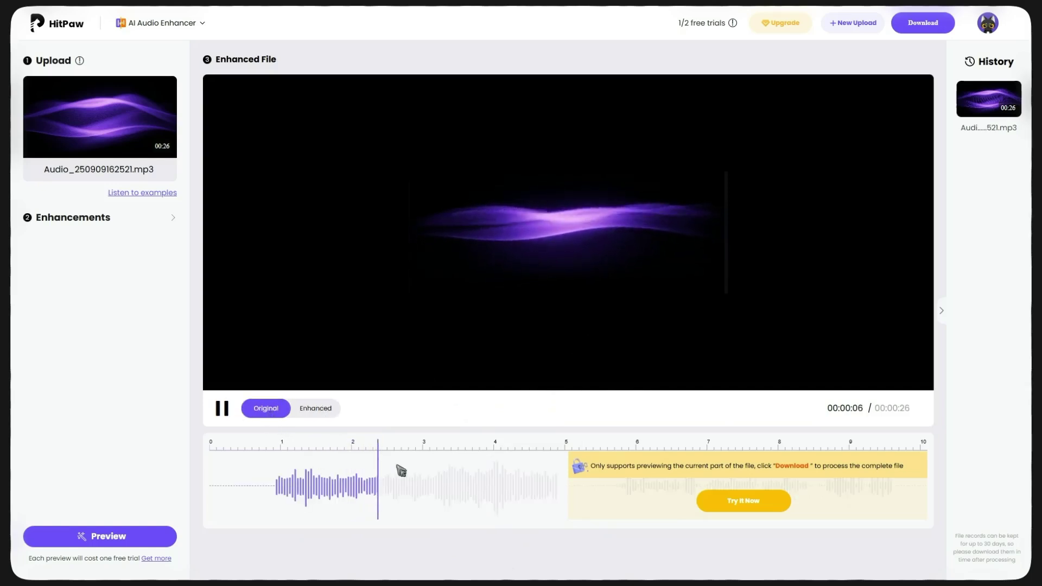
left_click(282, 467)
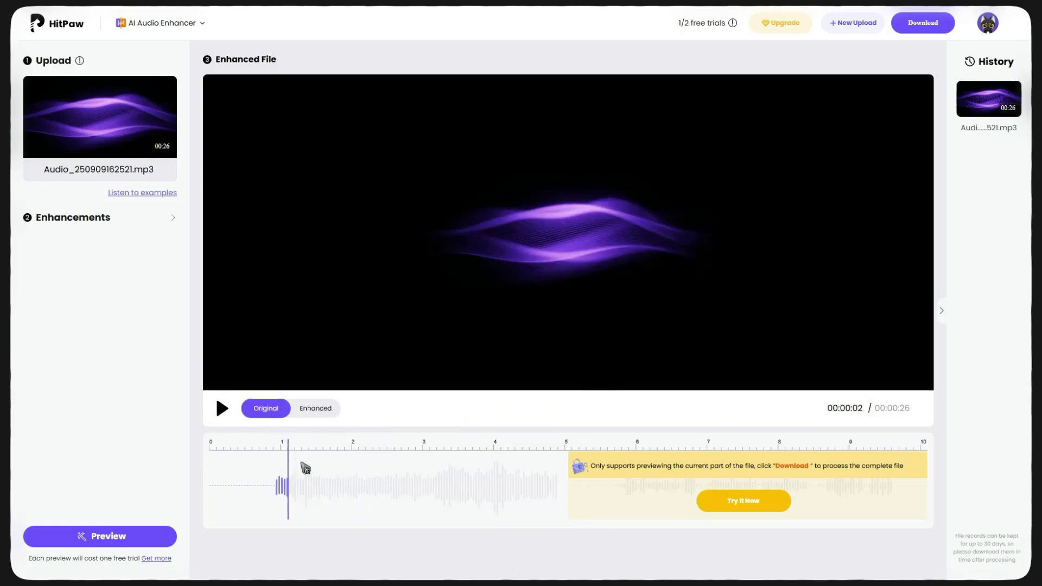
left_click(259, 468)
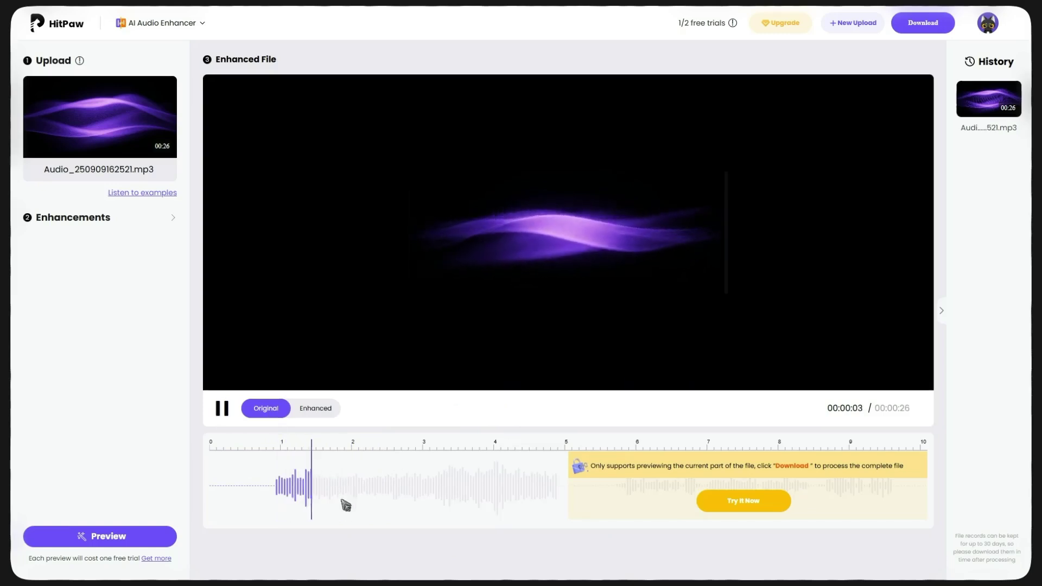
left_click(316, 408)
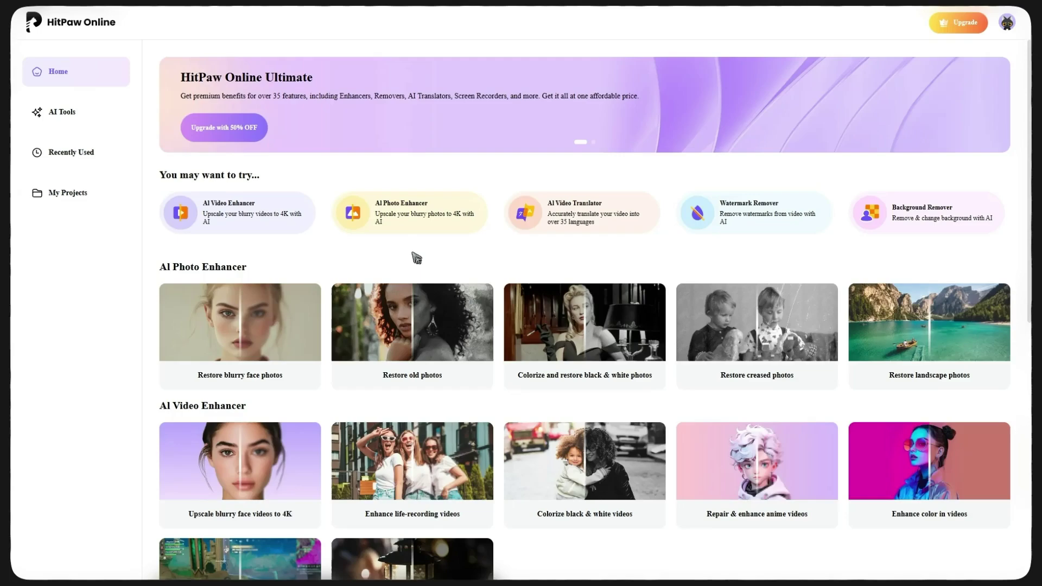
Step: Open the AI Video Generator from the Other AI Tools card and choose Image To Video
scroll(416, 258, "down", 9)
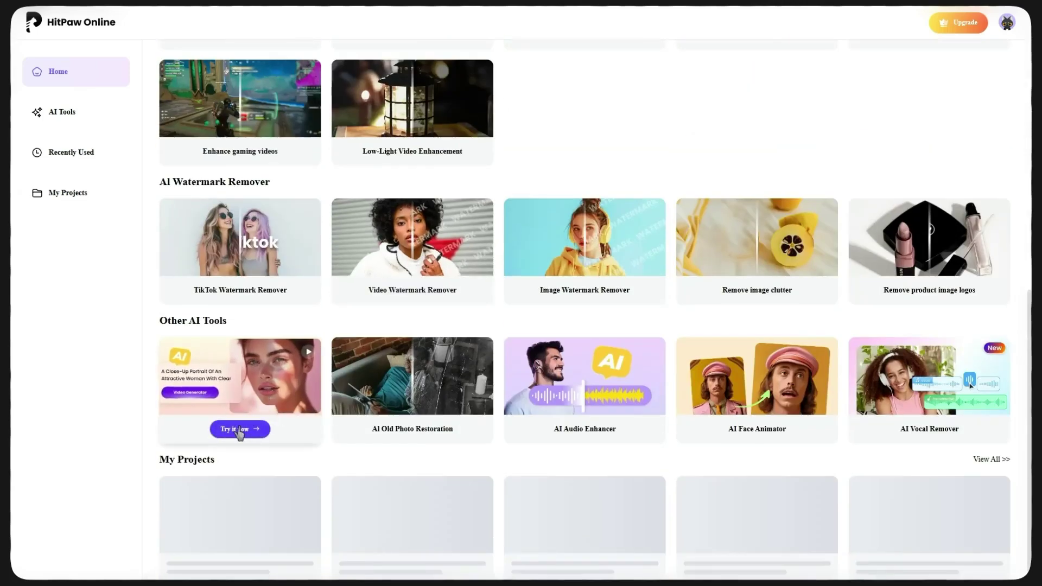
left_click(239, 430)
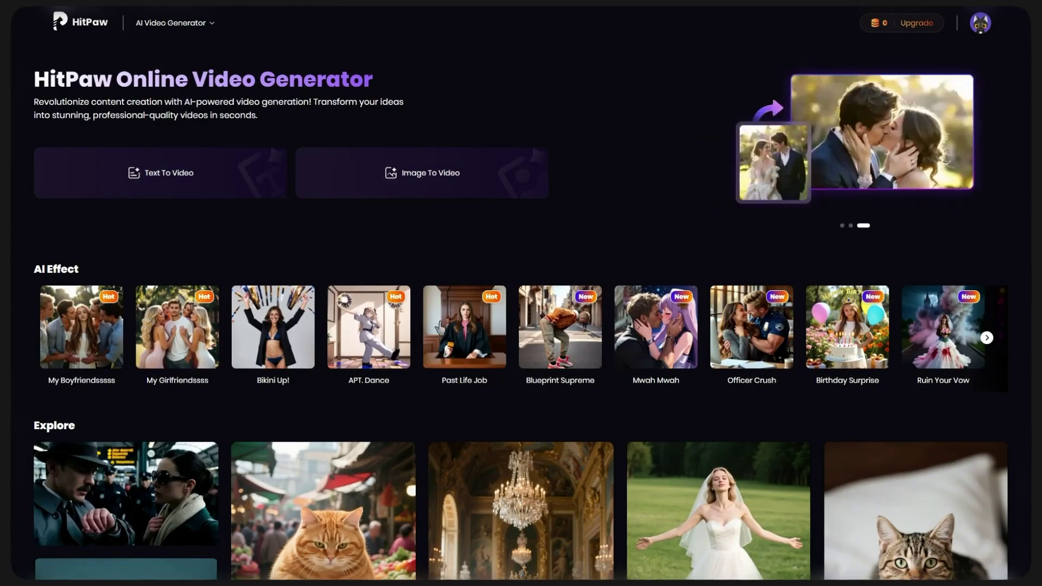
left_click(437, 173)
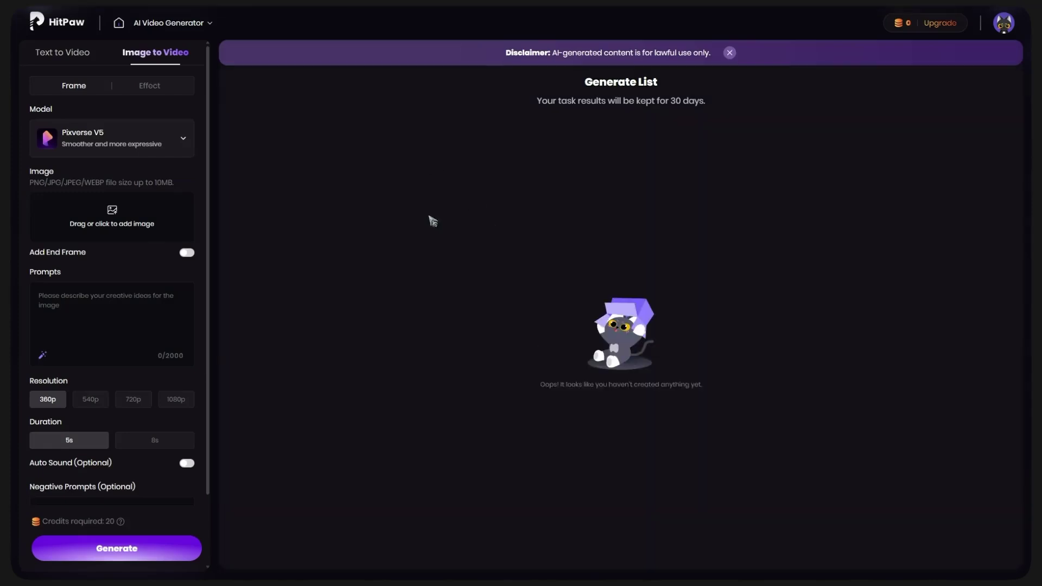
Step: Keep the Pixverse V5 model, enter the prompt 'w', and set 1080p resolution with 8s duration
left_click(99, 138)
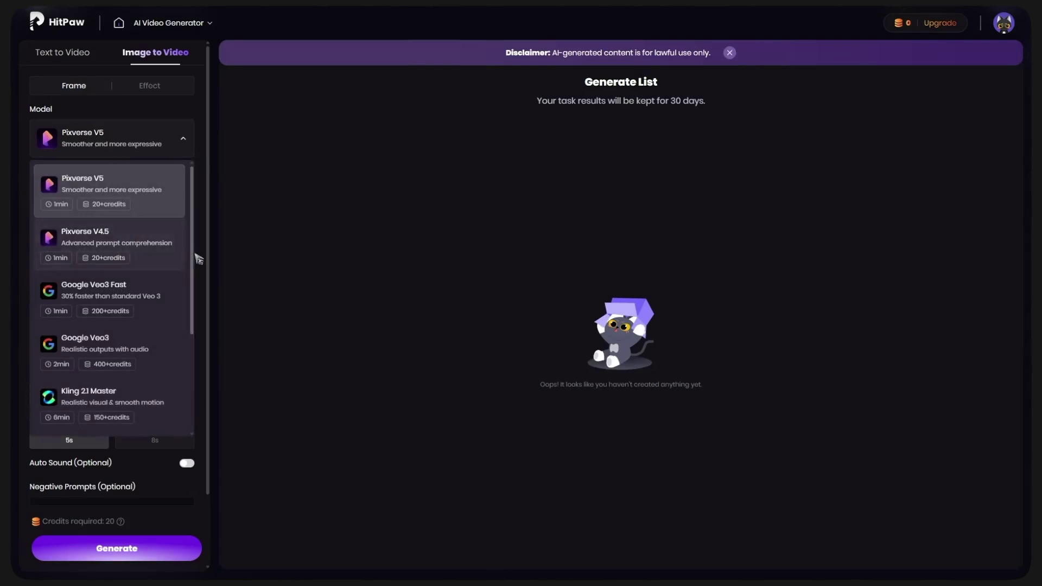
left_click(70, 209)
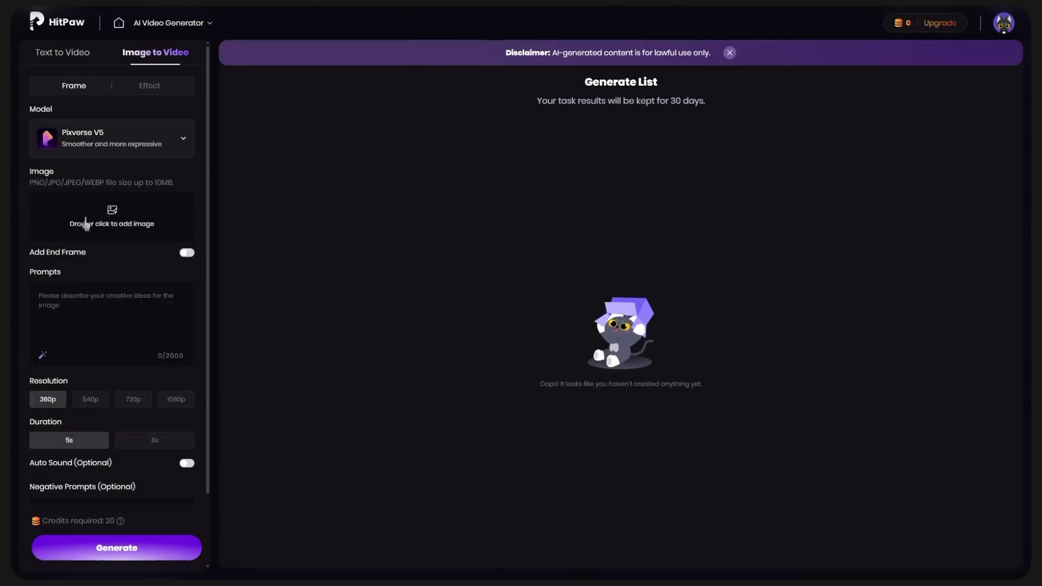
left_click(66, 305)
type("write")
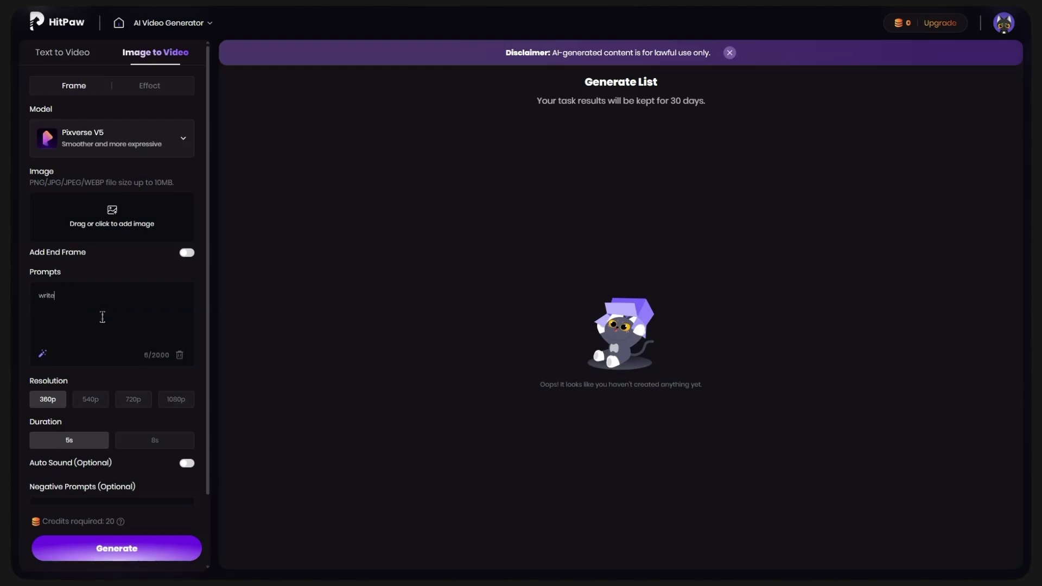
left_click(176, 399)
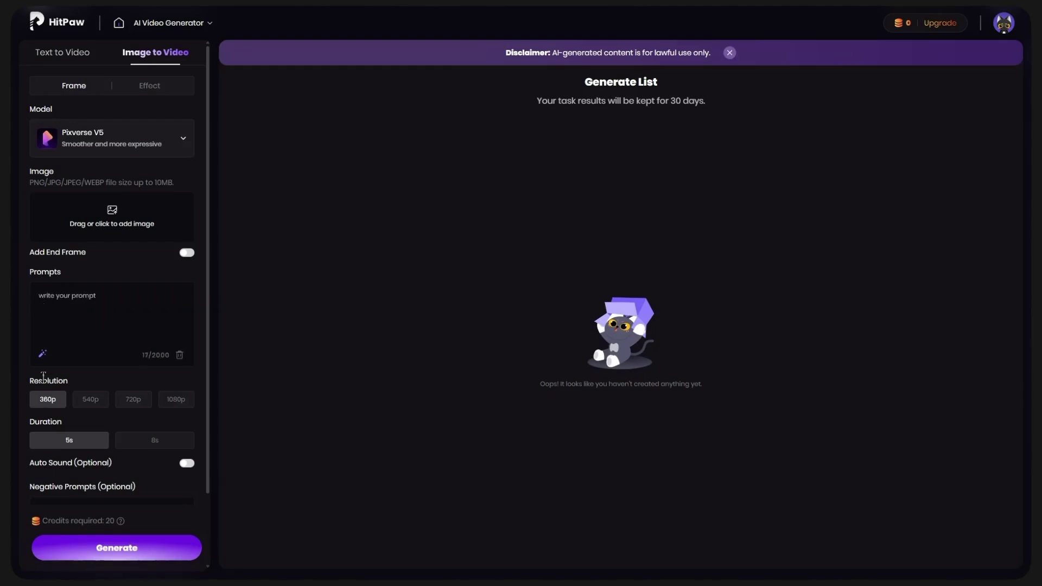
scroll(46, 379, "down", 1)
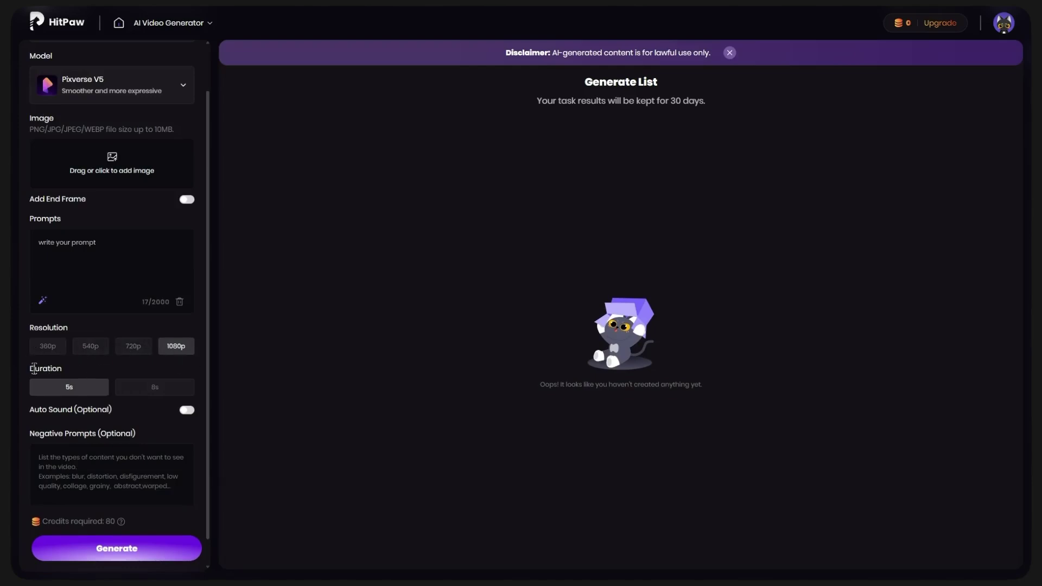
left_click(155, 389)
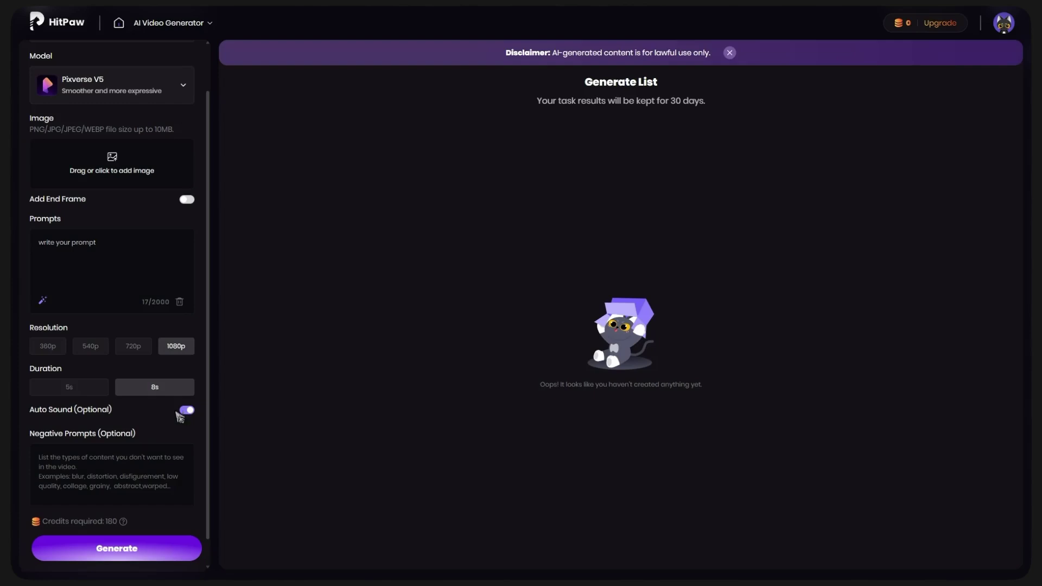
scroll(107, 409, "down", 1)
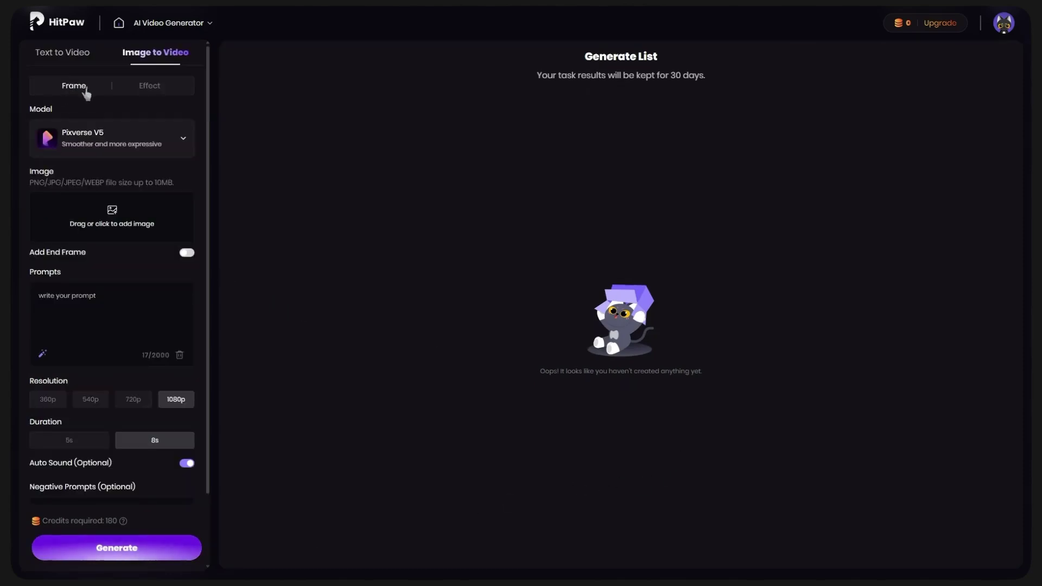
Step: Switch to Effect mode, browse effects without choosing one, set 1080p, and close the chef cat preview
left_click(150, 92)
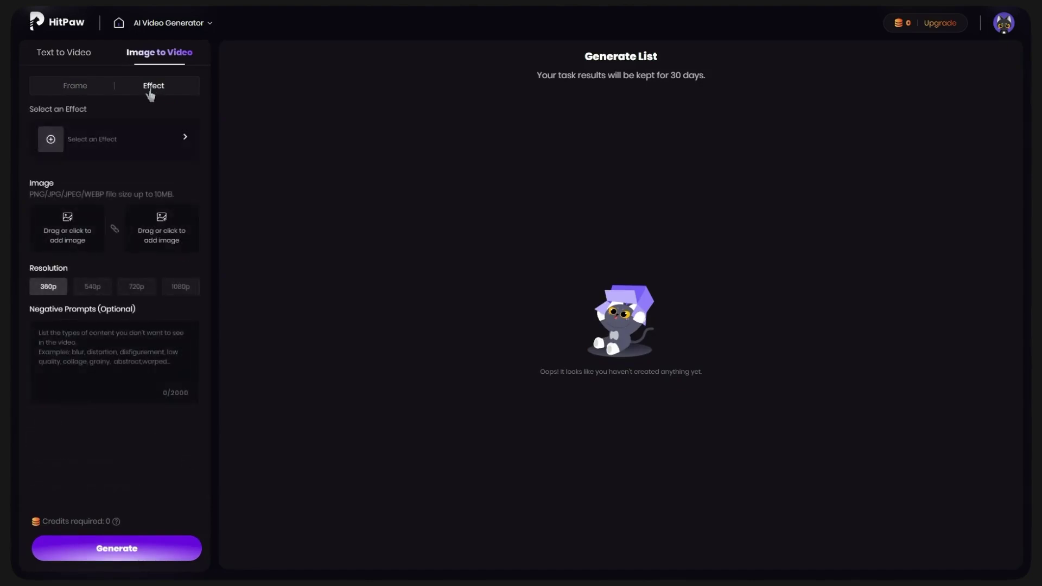
left_click(92, 141)
left_click(96, 187)
left_click(180, 288)
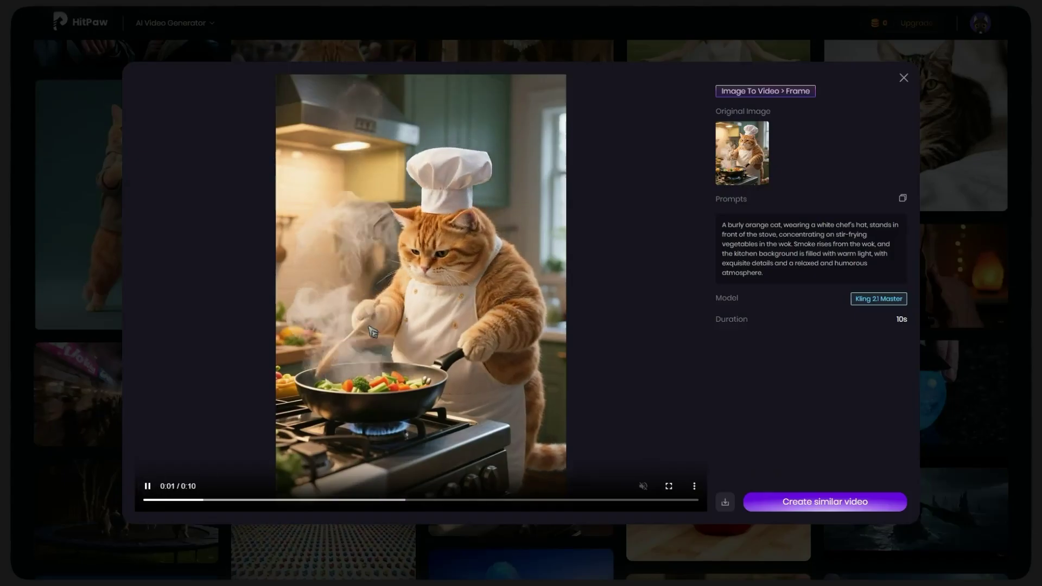
left_click(485, 545)
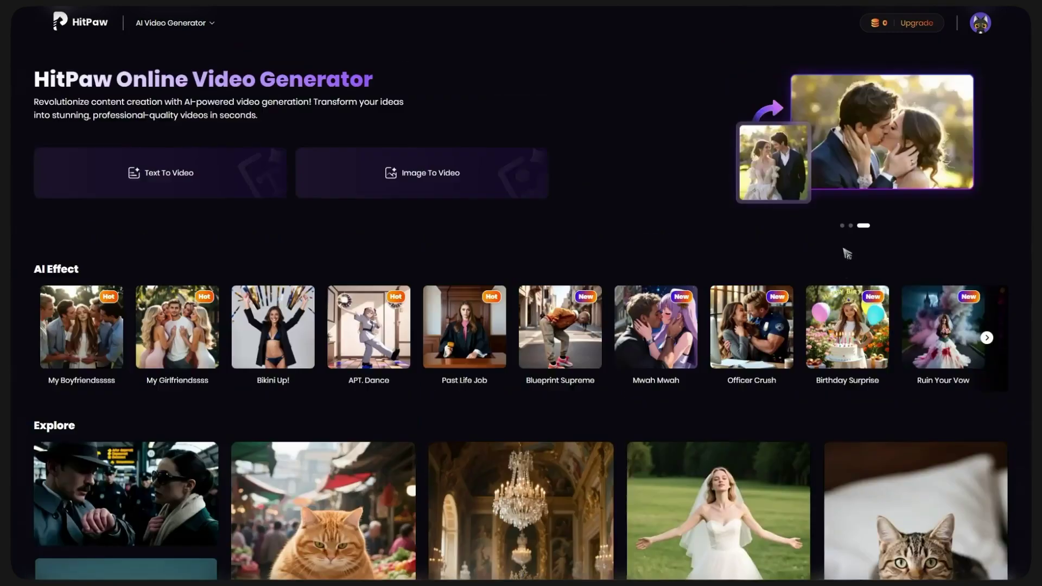
Step: Configure a Text To Video job at 1080p, 8 seconds, 3:4 ratio with Auto Sound on
left_click(187, 172)
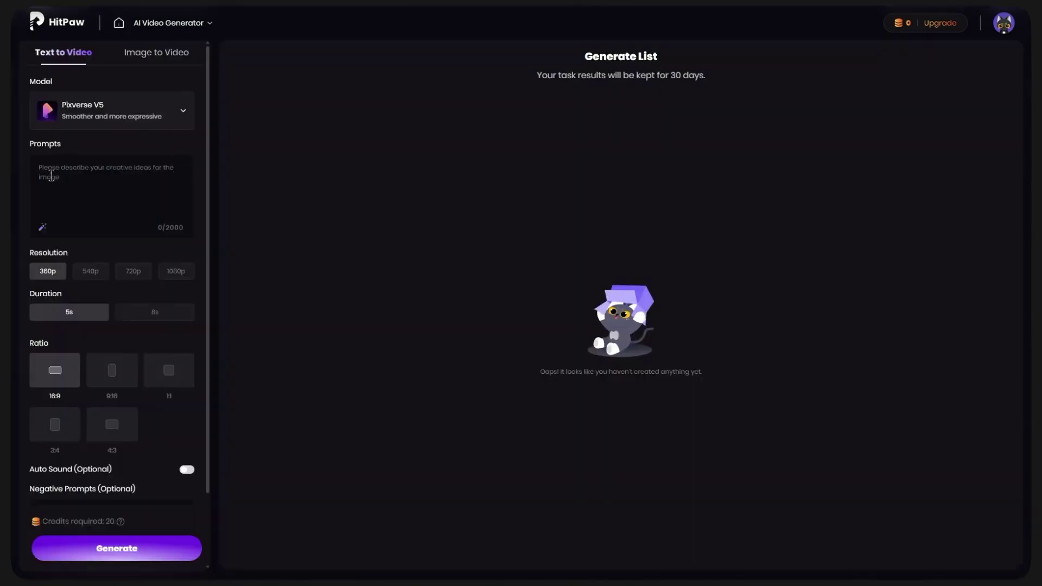
left_click(91, 274)
left_click(133, 273)
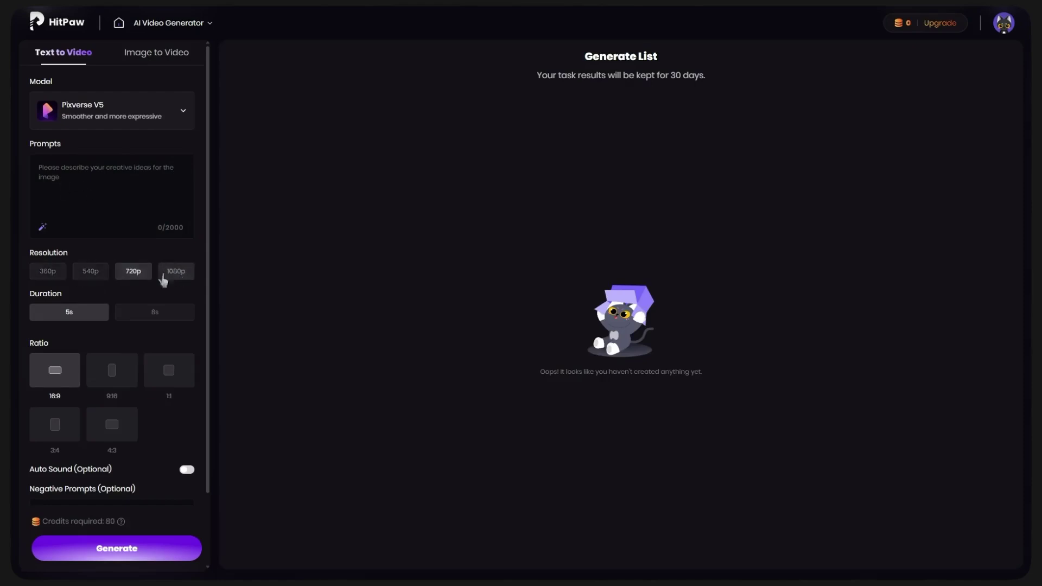
left_click(179, 273)
left_click(122, 315)
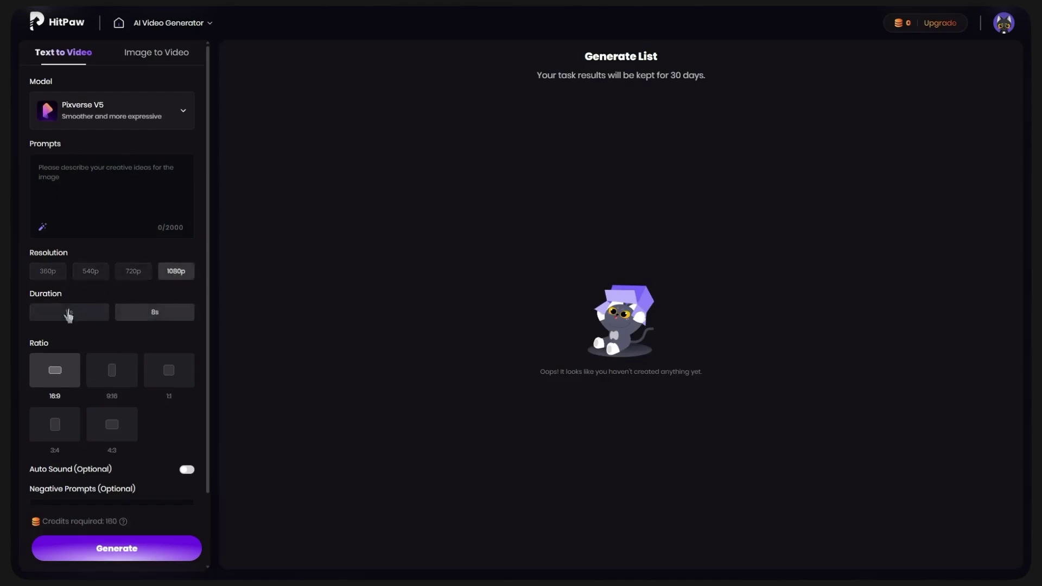
left_click(55, 425)
left_click(186, 470)
scroll(108, 488, "down", 2)
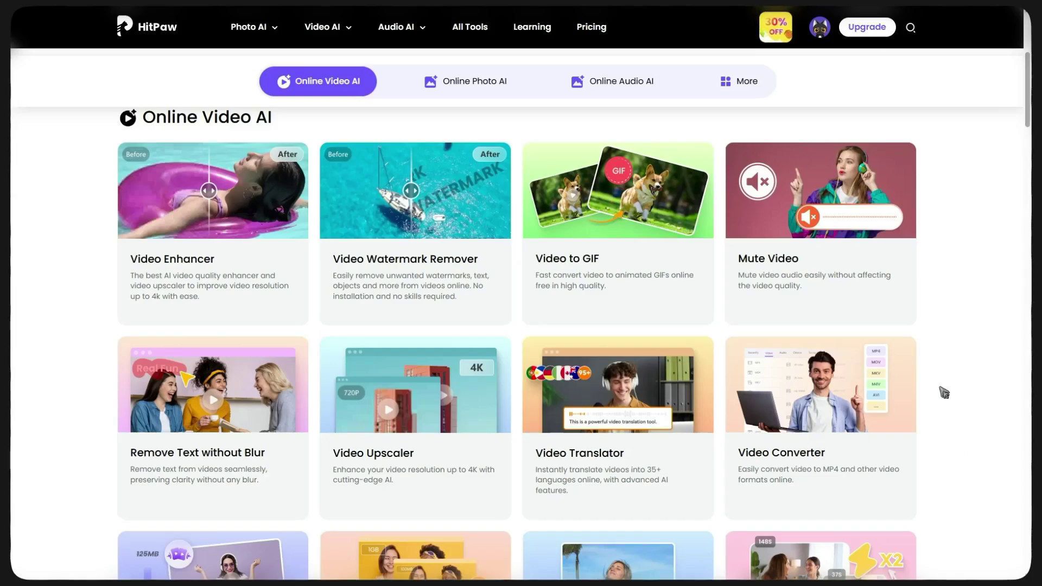
Step: Switch the catalog to Online Photo AI and scroll down to the Face Animator and Avatar Animator cards
left_click(434, 85)
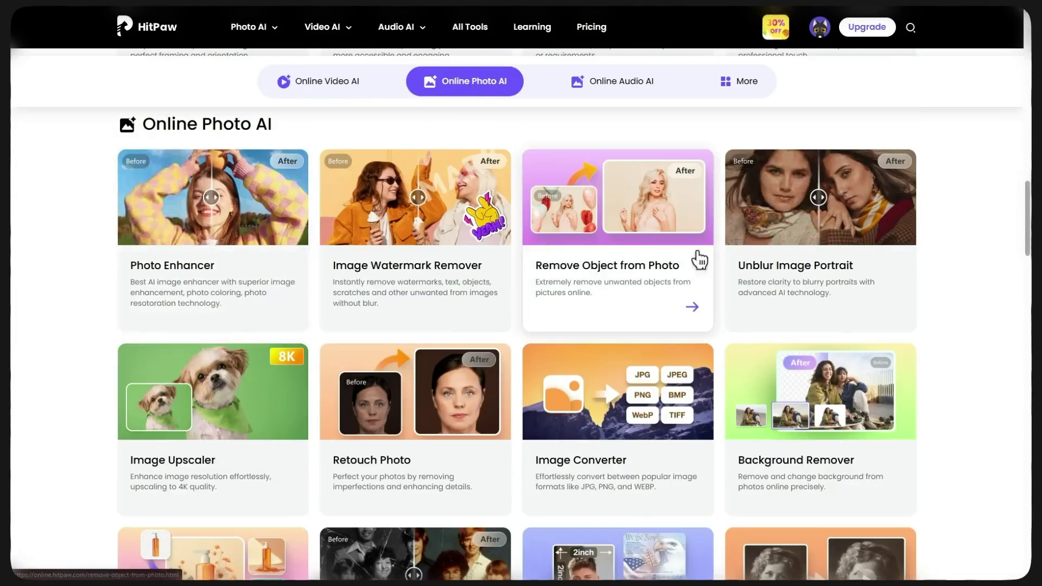
scroll(522, 329, "down", 3)
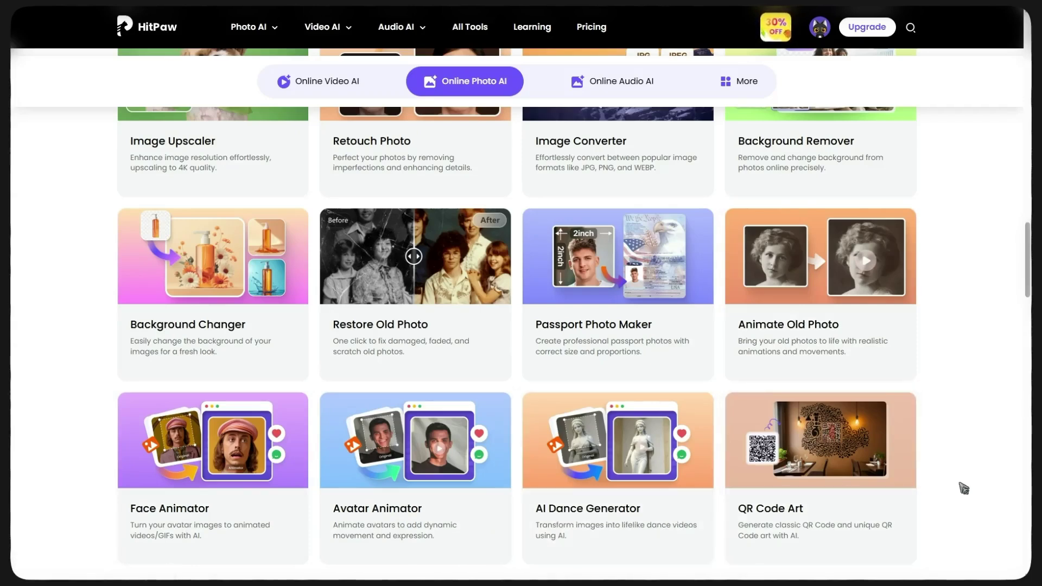
scroll(985, 483, "down", 2)
Step: Open Avatar Animator, view the Dance templates, and start animating the sample avatar
left_click(372, 458)
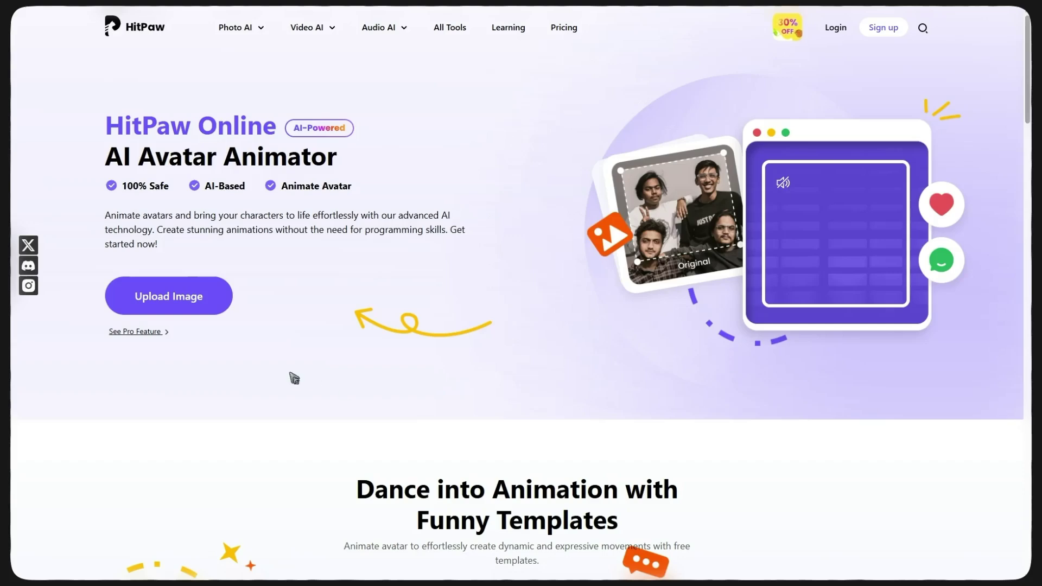
left_click(203, 296)
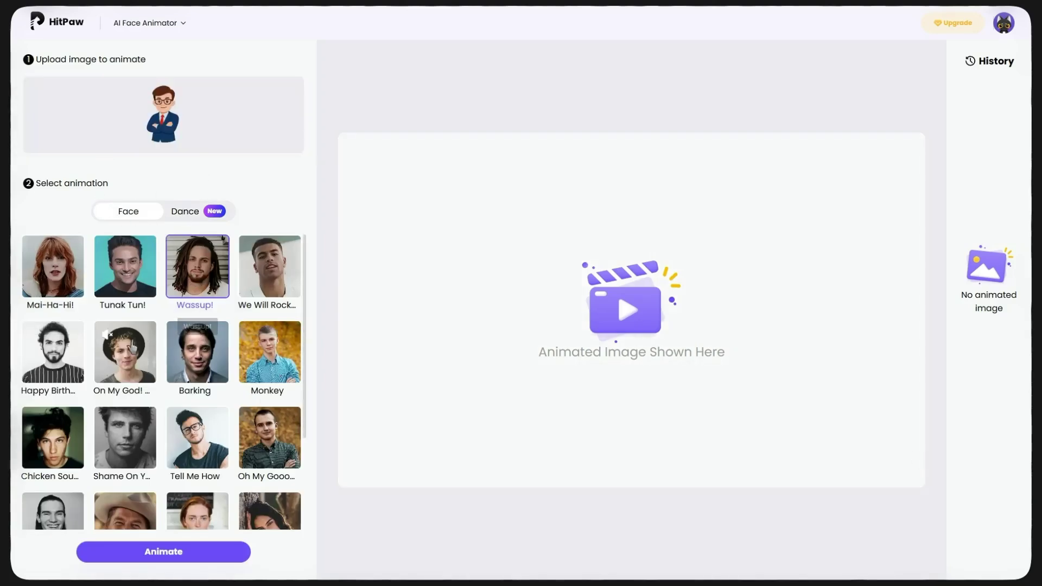
left_click(195, 215)
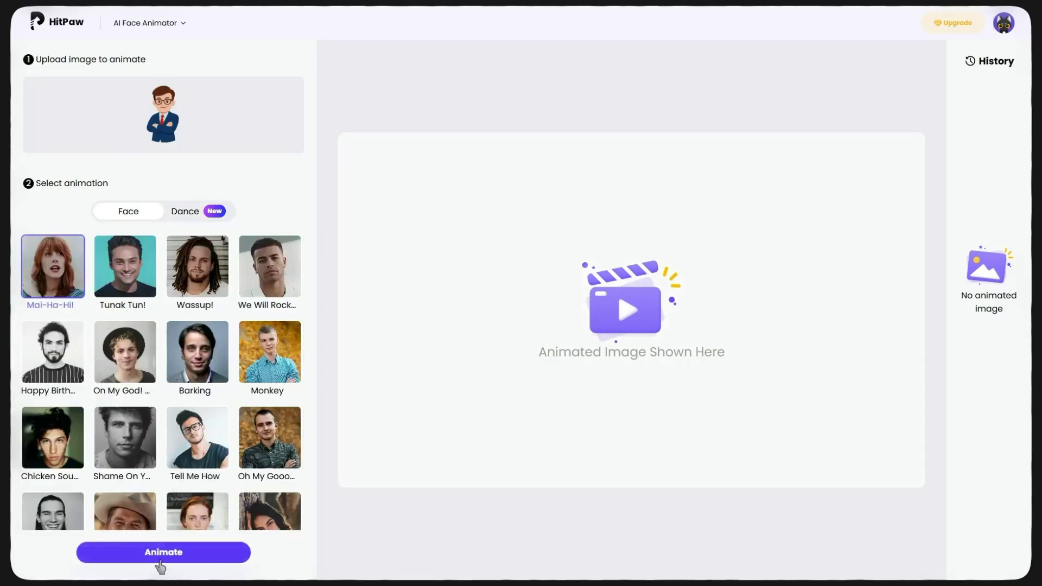
left_click(155, 555)
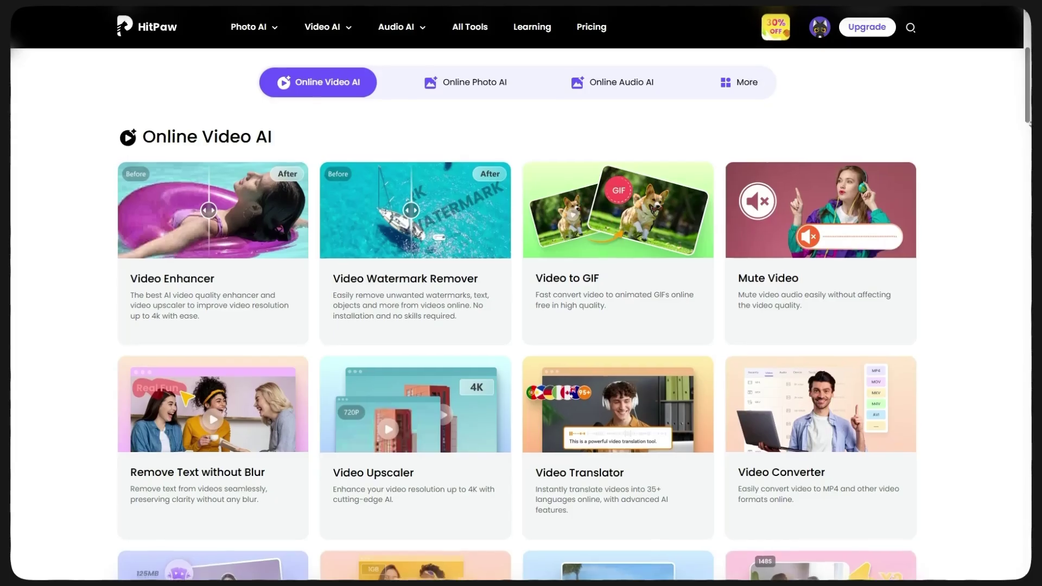
Step: Scroll past the Online Video AI cards until Photo Enhancer and Image Watermark Remover appear
scroll(521, 326, "down", 2)
scroll(521, 325, "down", 3)
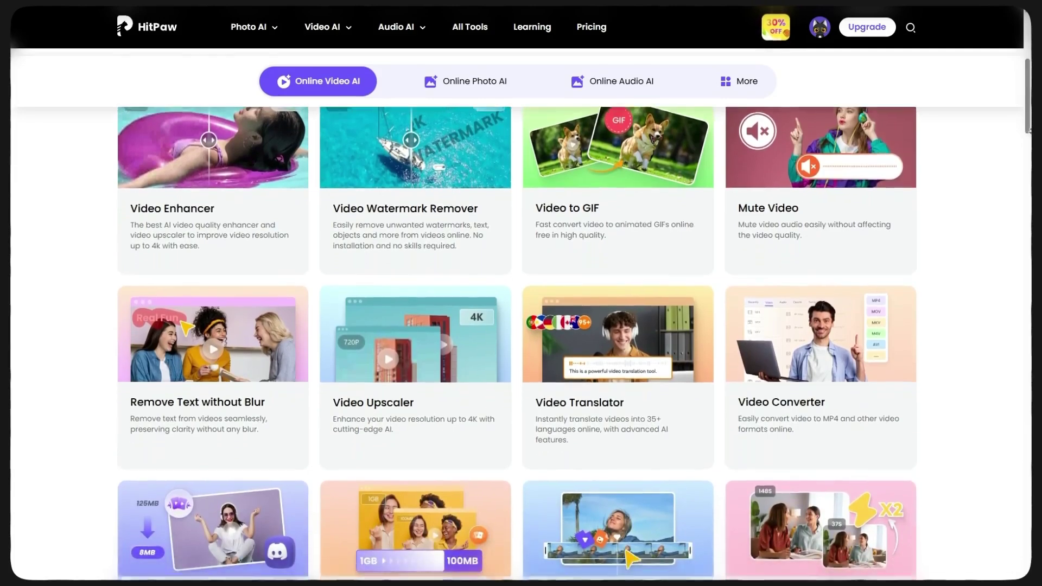
scroll(521, 326, "down", 5)
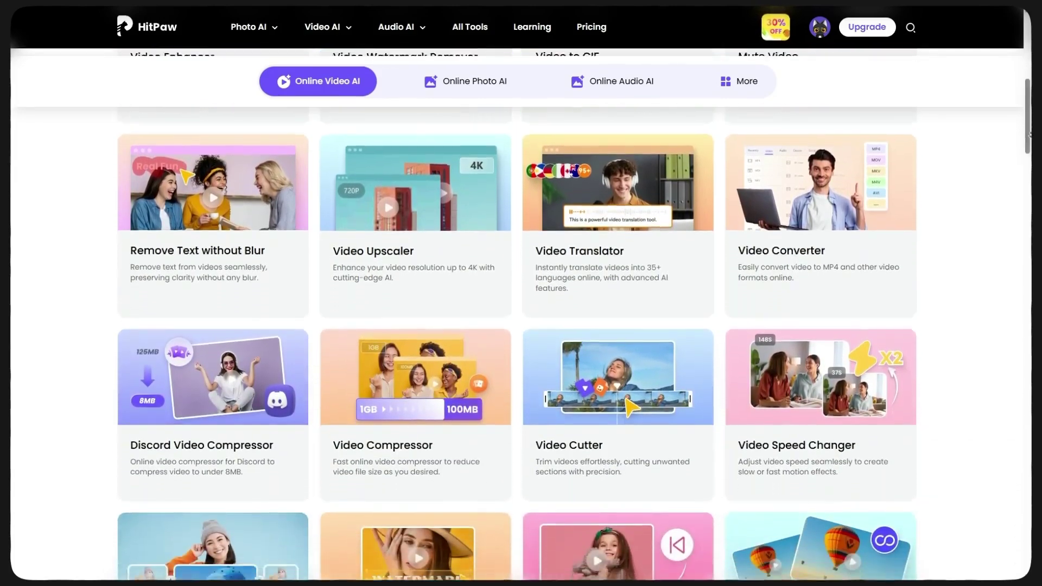
scroll(521, 326, "down", 7)
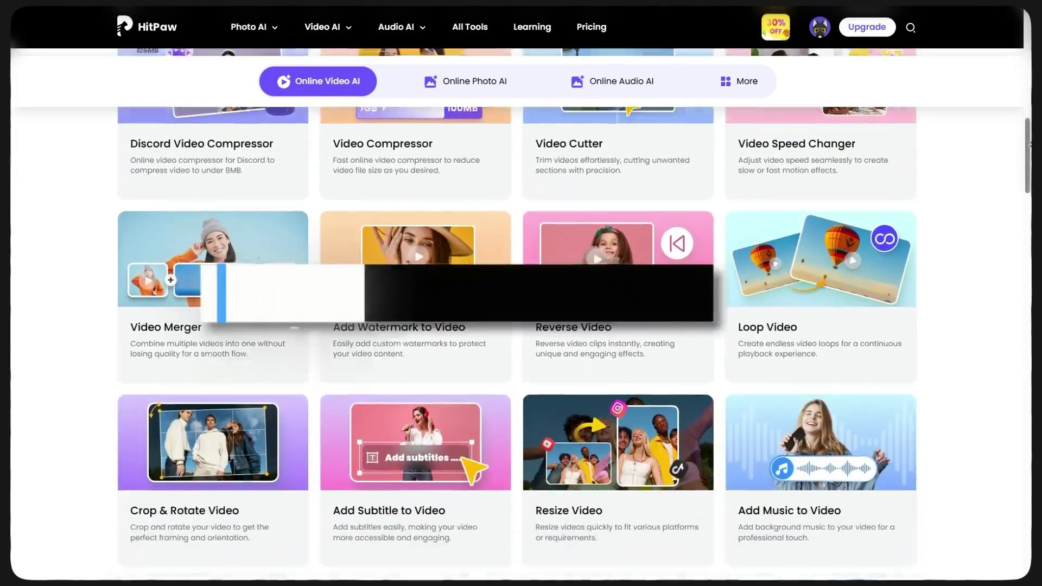
scroll(521, 325, "down", 7)
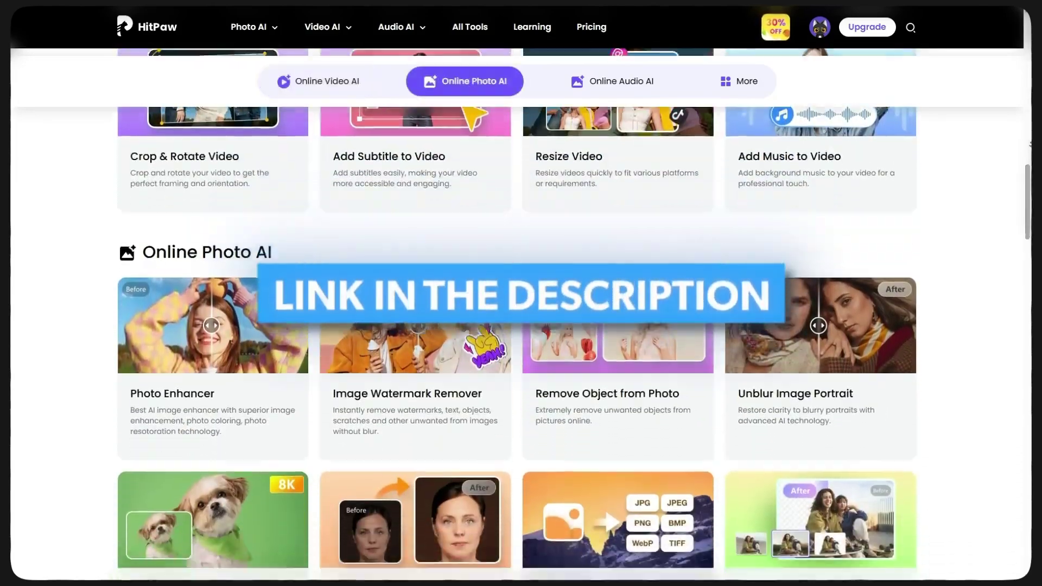